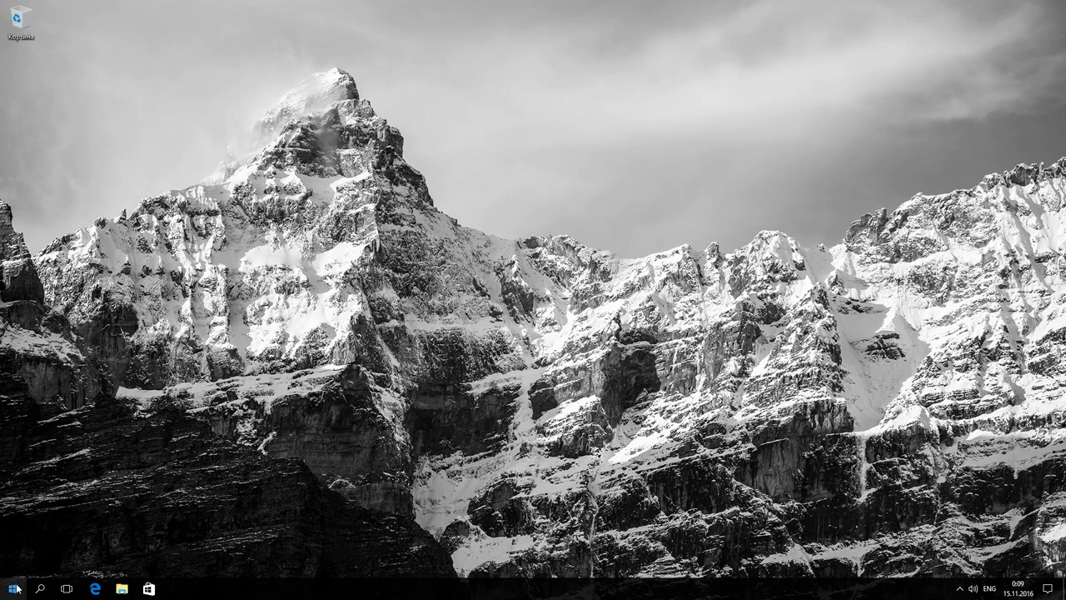
# Step: Open an administrator Command Prompt and run "netsh advfirewall set allprofiles state off" to disable the firewall for all profiles
pyautogui.rightClick(17, 589)
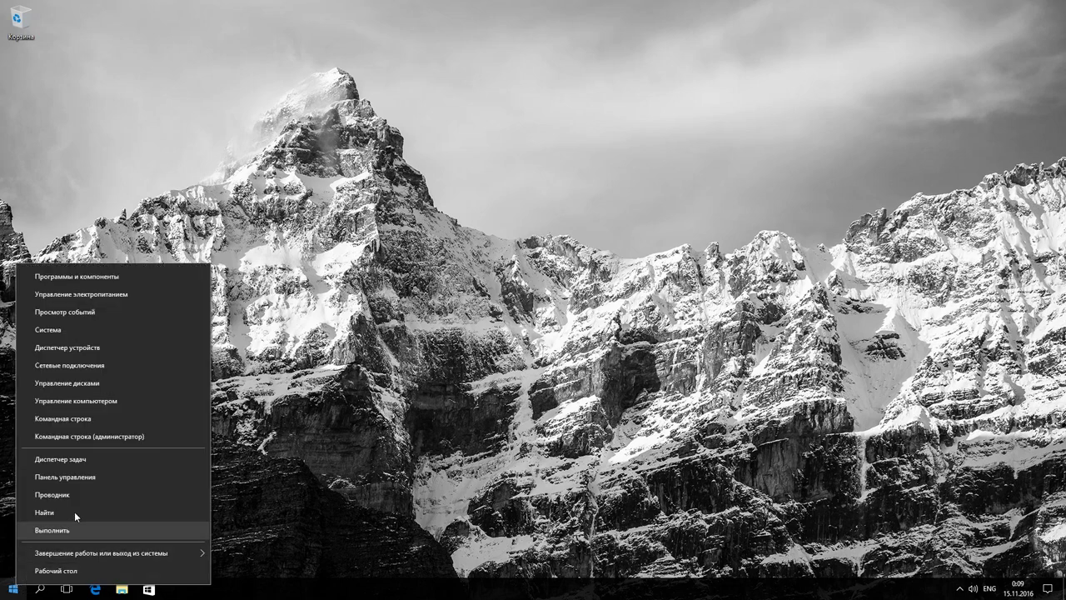
pyautogui.click(96, 436)
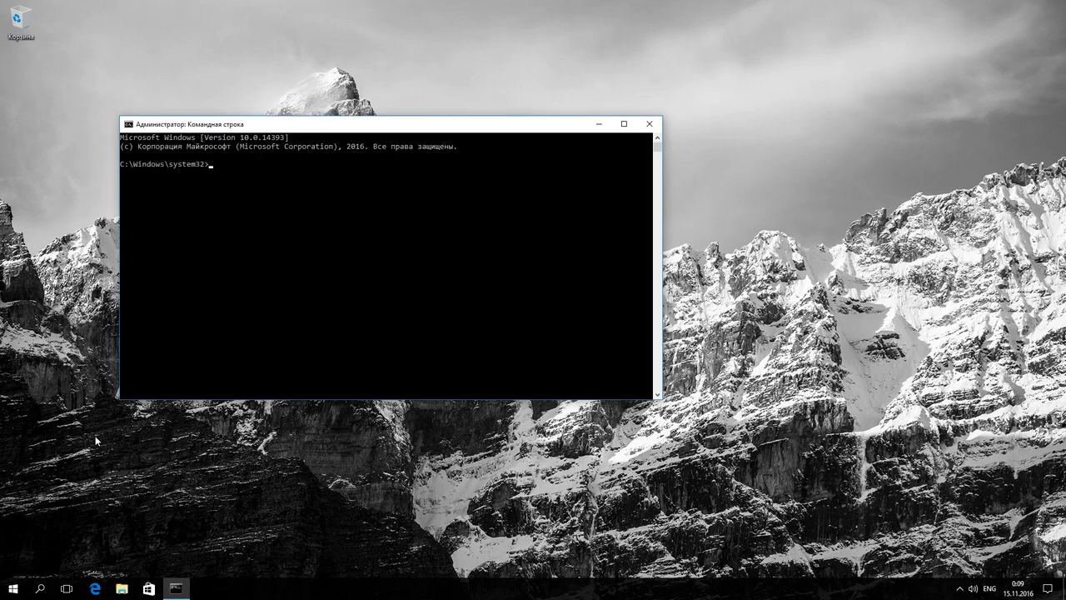
pyautogui.write('netsh advfirewall set allprofiles state off')
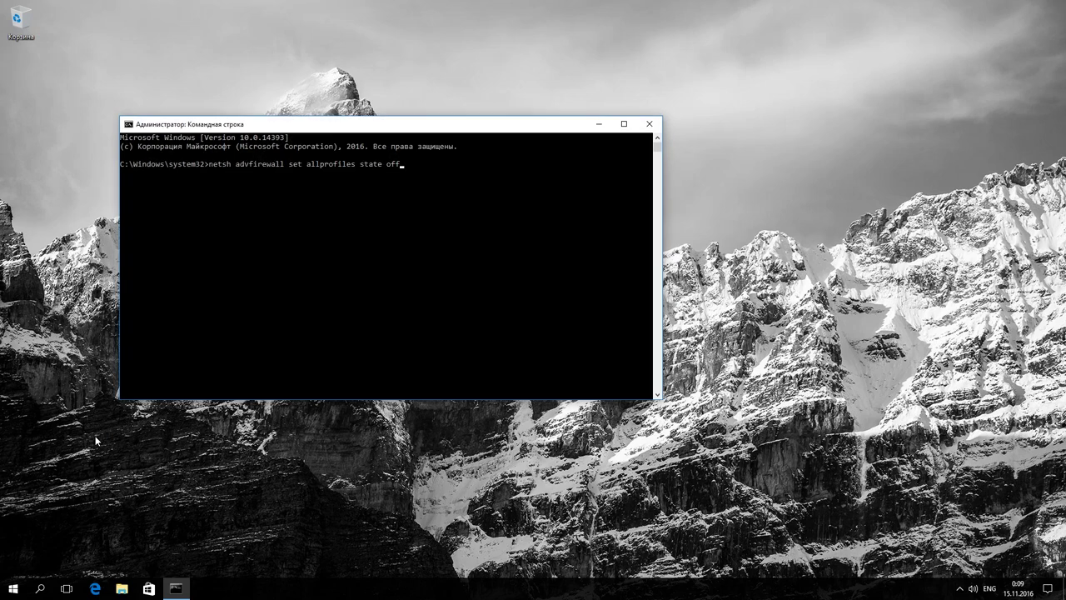
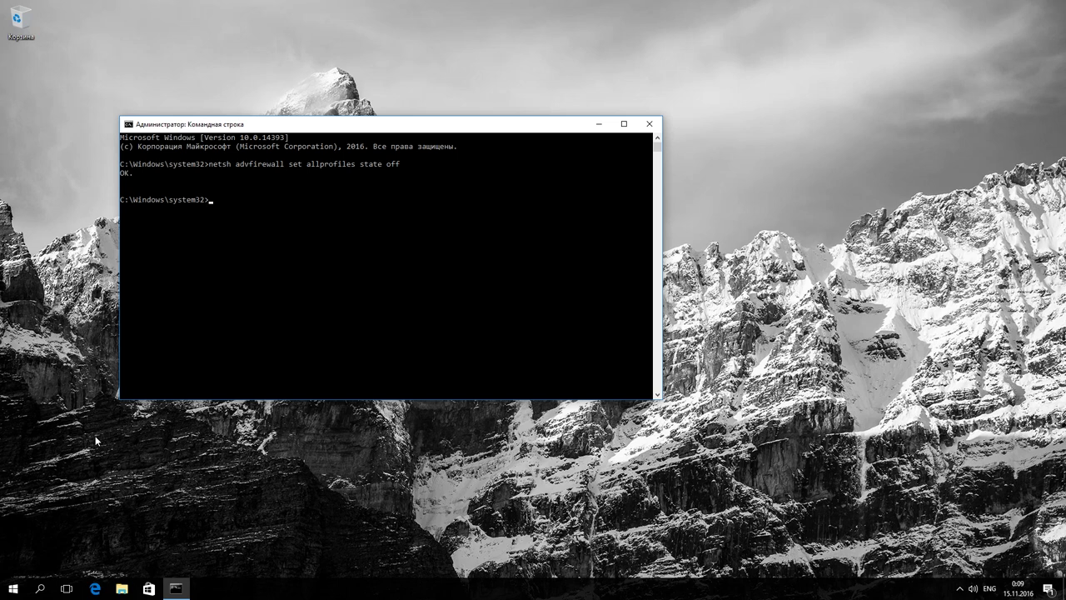
# Step: Re-enable the firewall with "netsh advfirewall set allprofiles state on" and close the Command Prompt
pyautogui.press('Up')
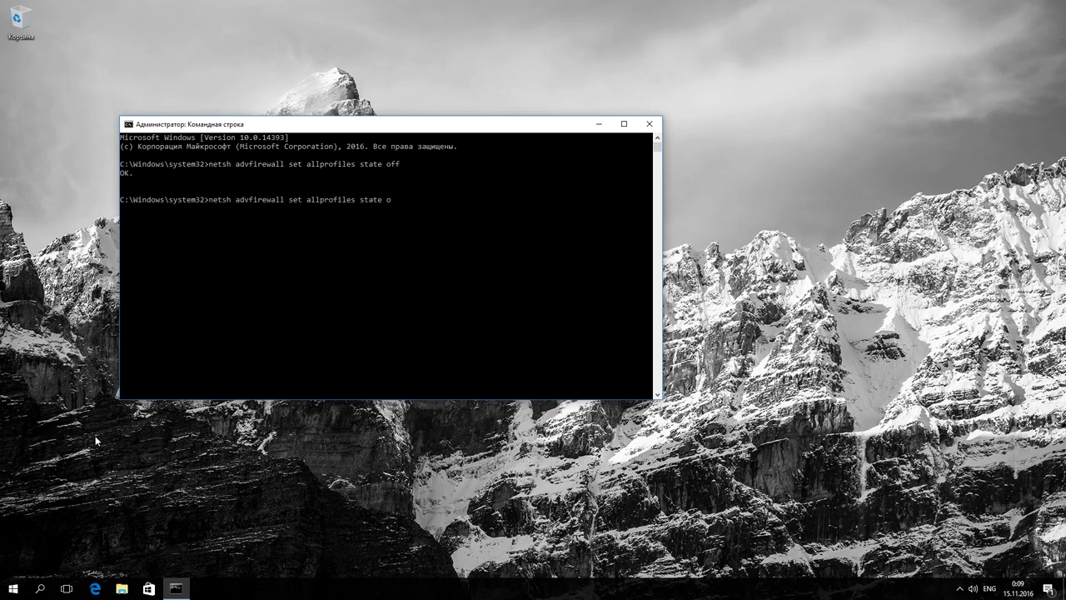
pyautogui.press('Return')
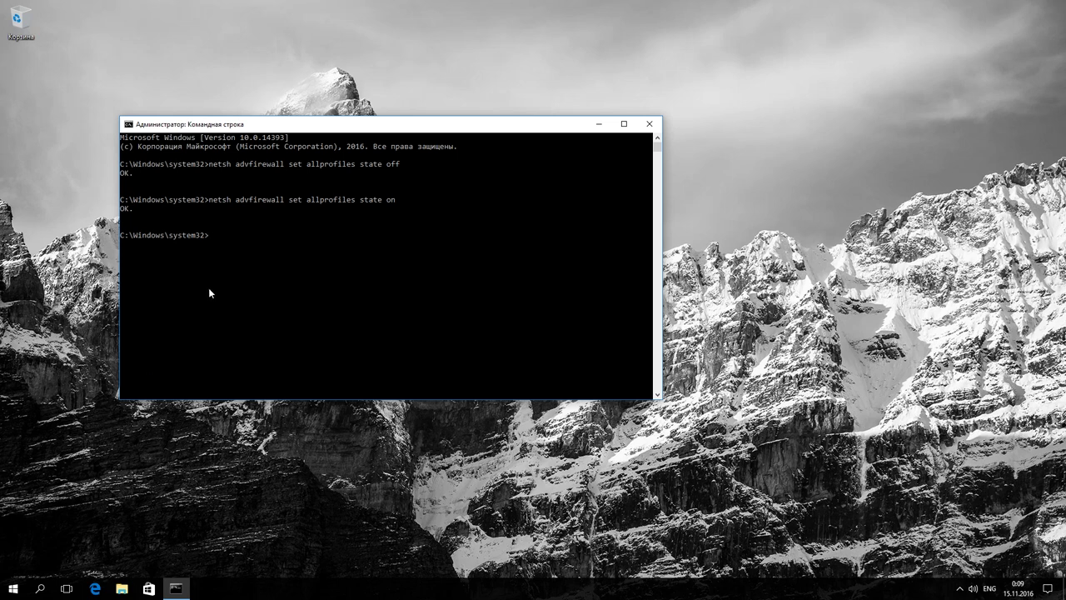
pyautogui.click(649, 124)
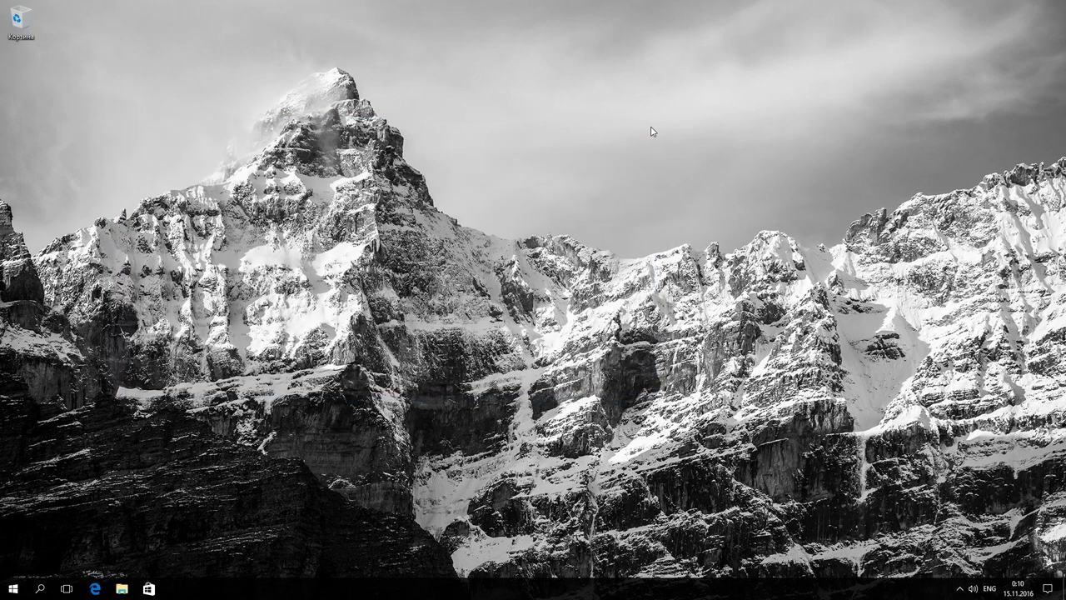
# Step: Search Windows for "бранд", open Брандмауэр Windows from the results and shift its window slightly
pyautogui.click(40, 589)
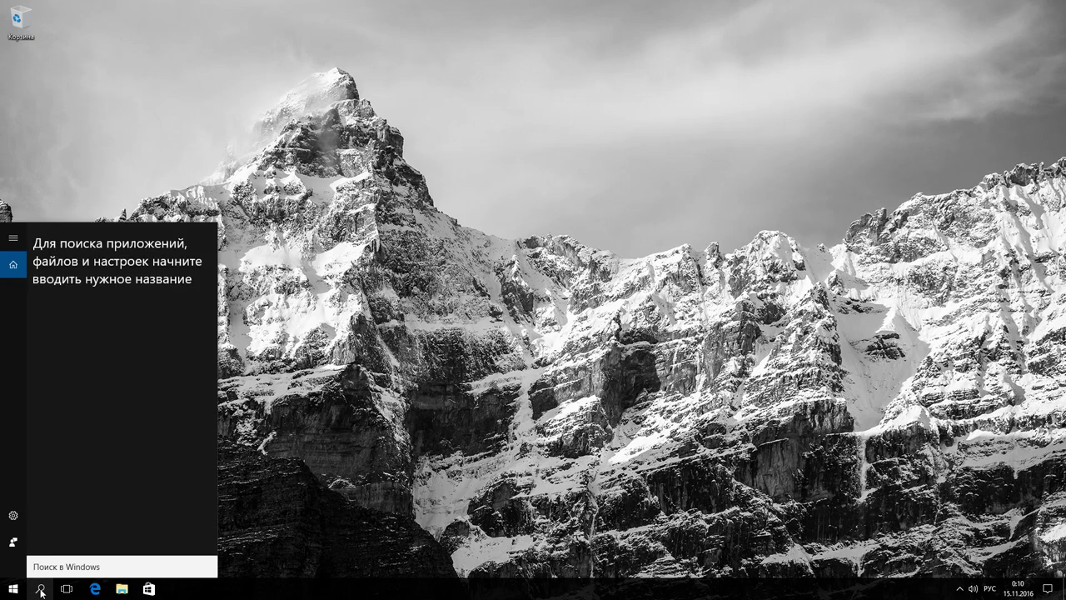
pyautogui.write('б')
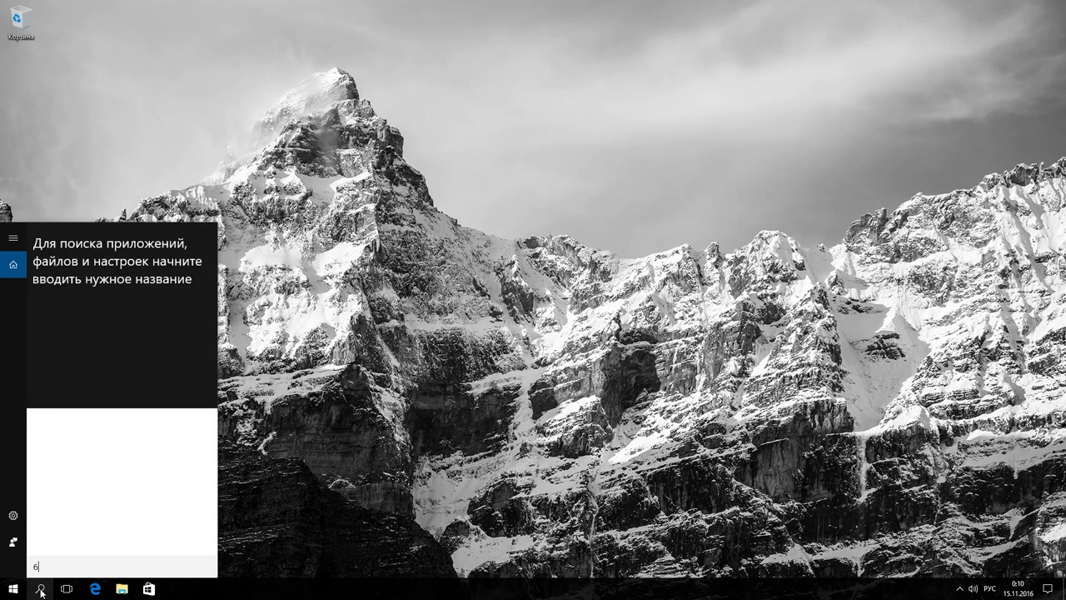
pyautogui.write('ранд')
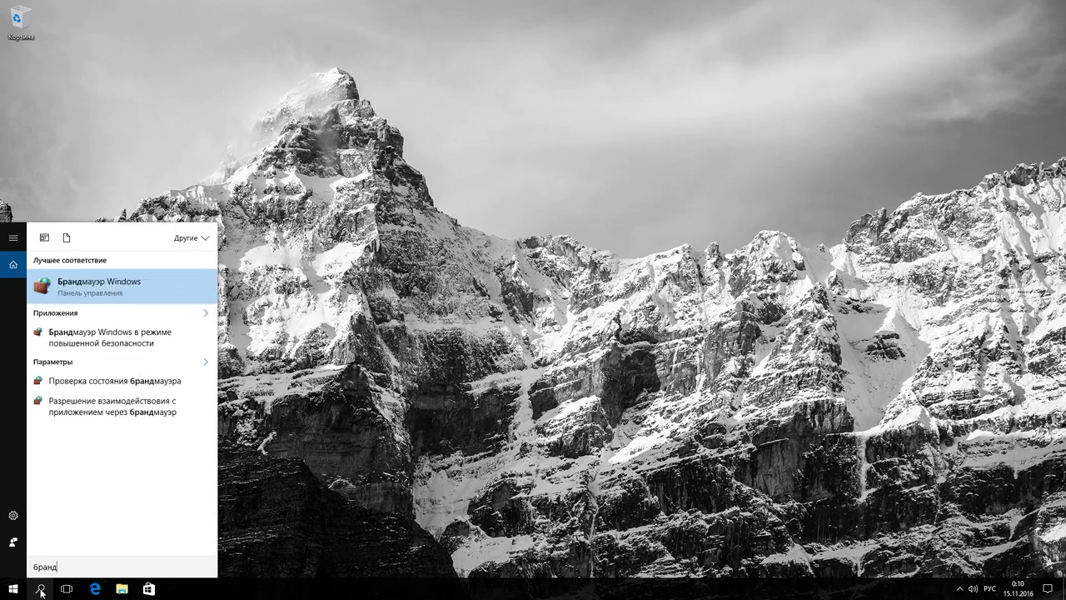
pyautogui.click(118, 295)
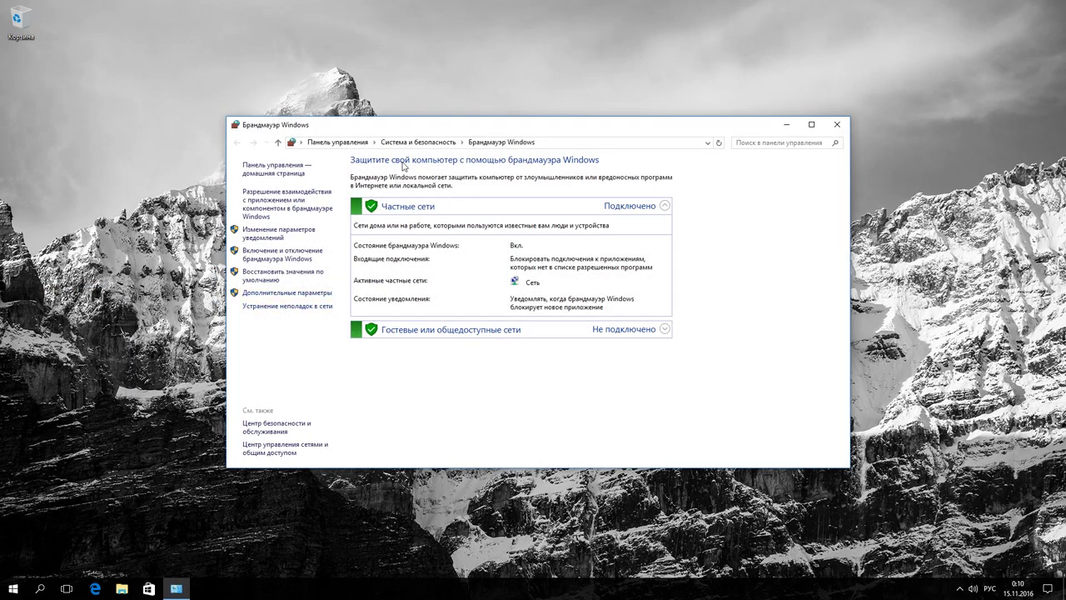
pyautogui.moveTo(413, 126); pyautogui.dragTo(443, 117)
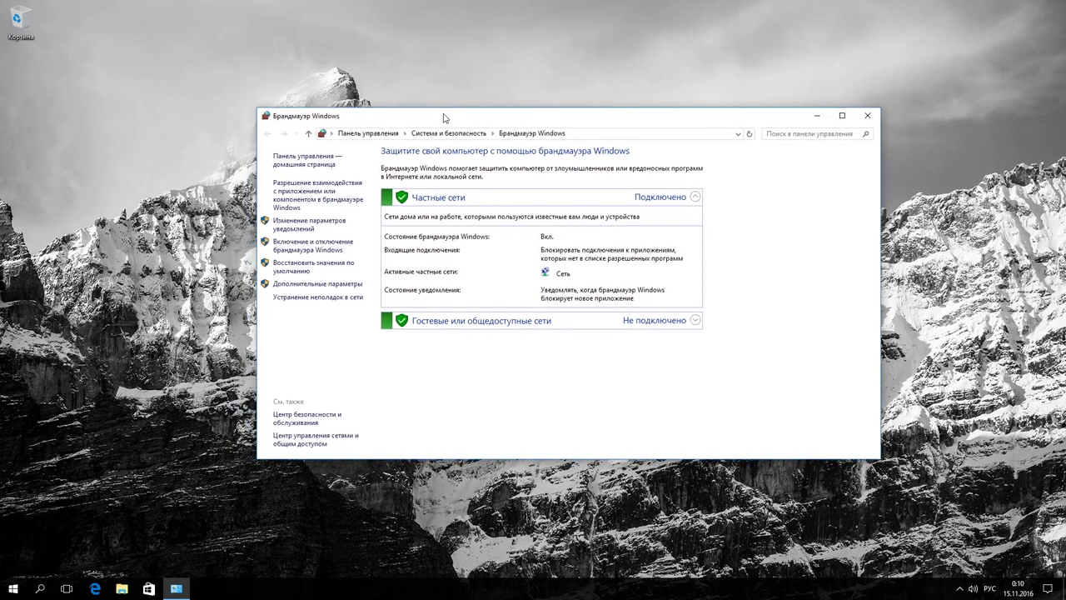
# Step: Select turning off Windows Firewall for both private and public networks, and return to the firewall overview without applying
pyautogui.click(325, 242)
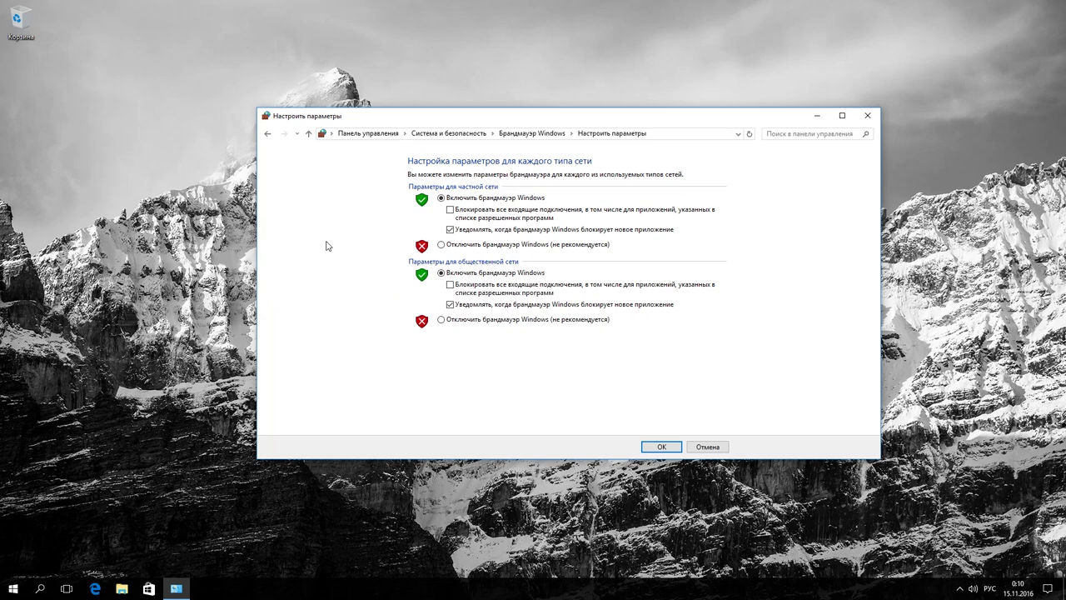
pyautogui.click(443, 246)
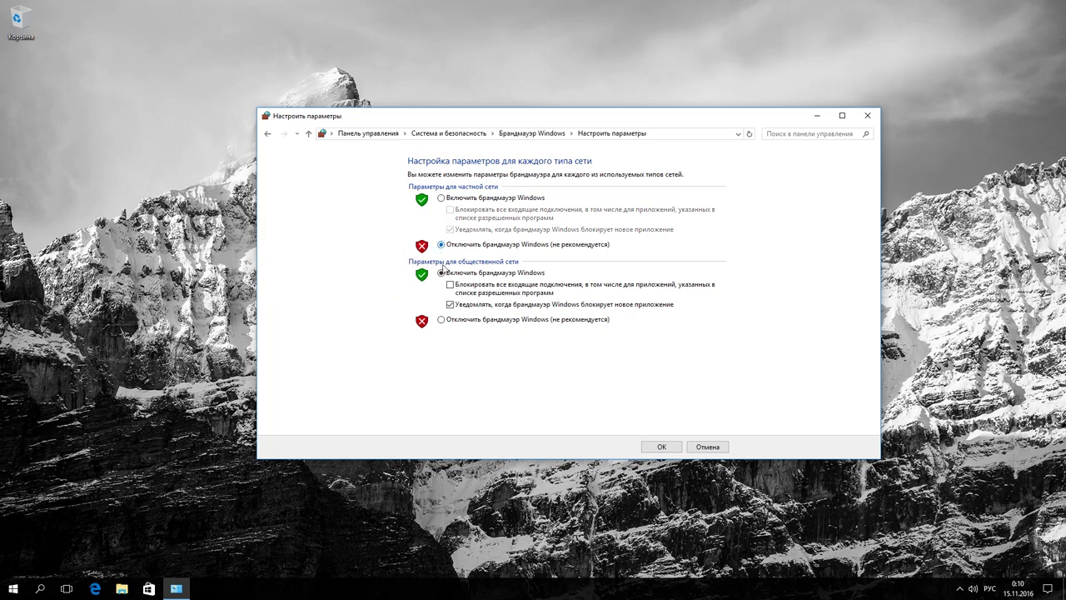
pyautogui.click(441, 321)
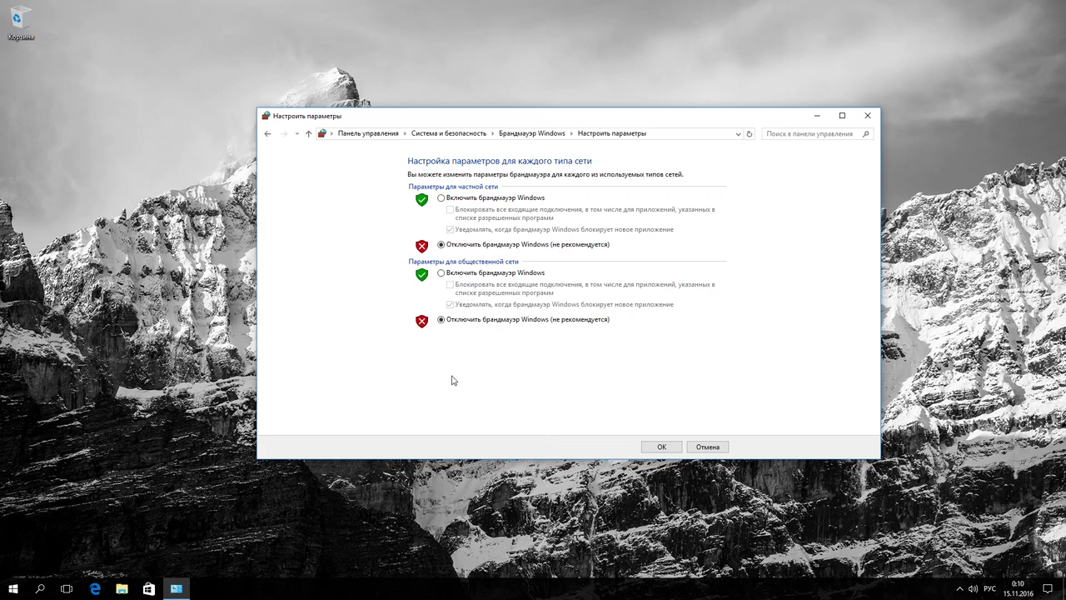
pyautogui.click(267, 135)
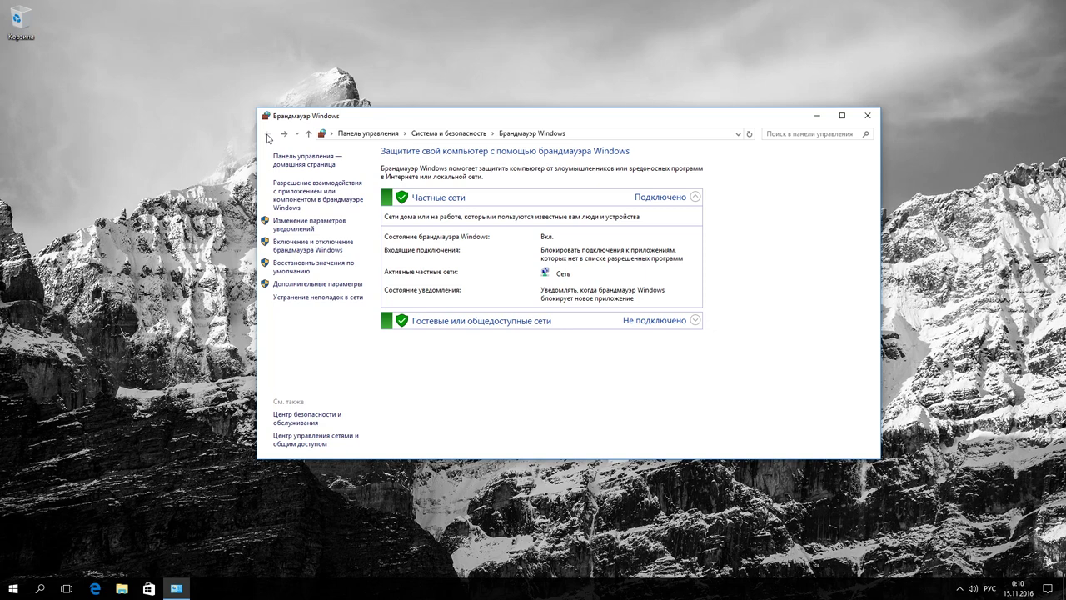
# Step: Choose cmd from C:\Windows\System32 as another application to allow through the firewall
pyautogui.click(286, 192)
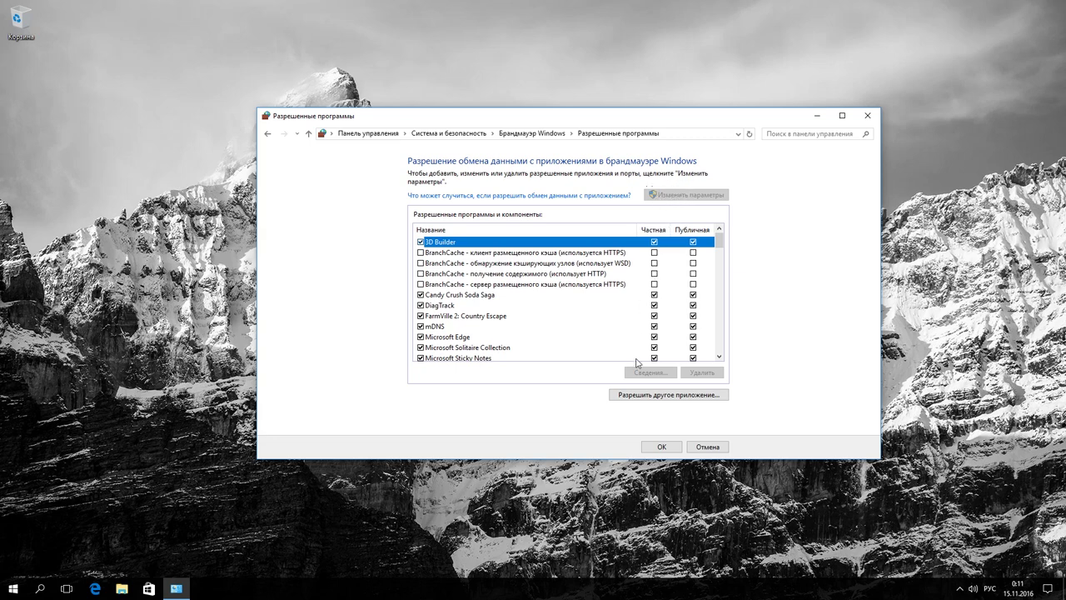
pyautogui.click(639, 394)
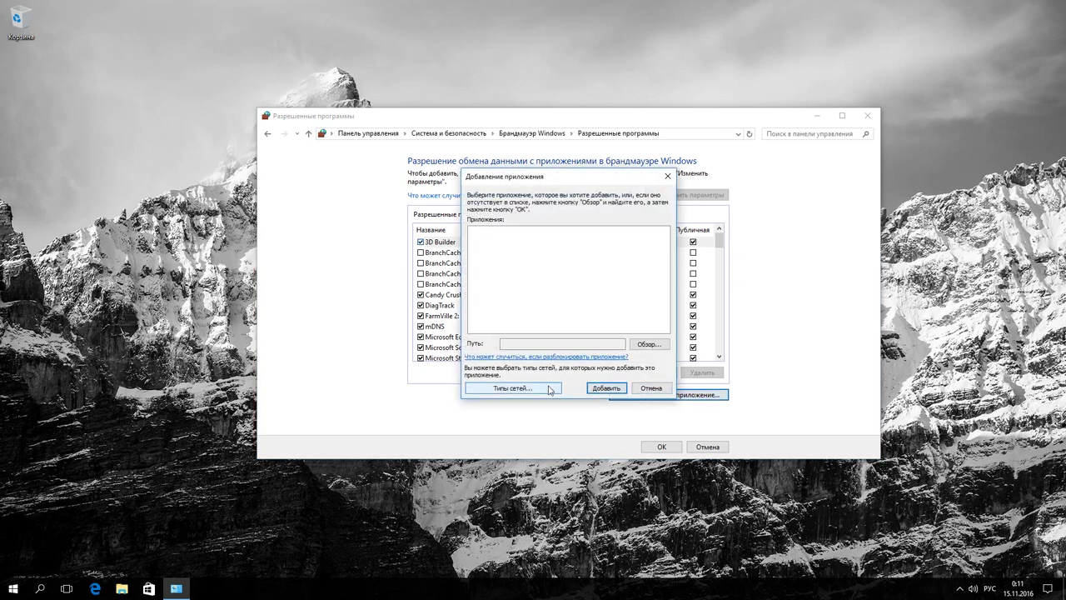
pyautogui.click(648, 345)
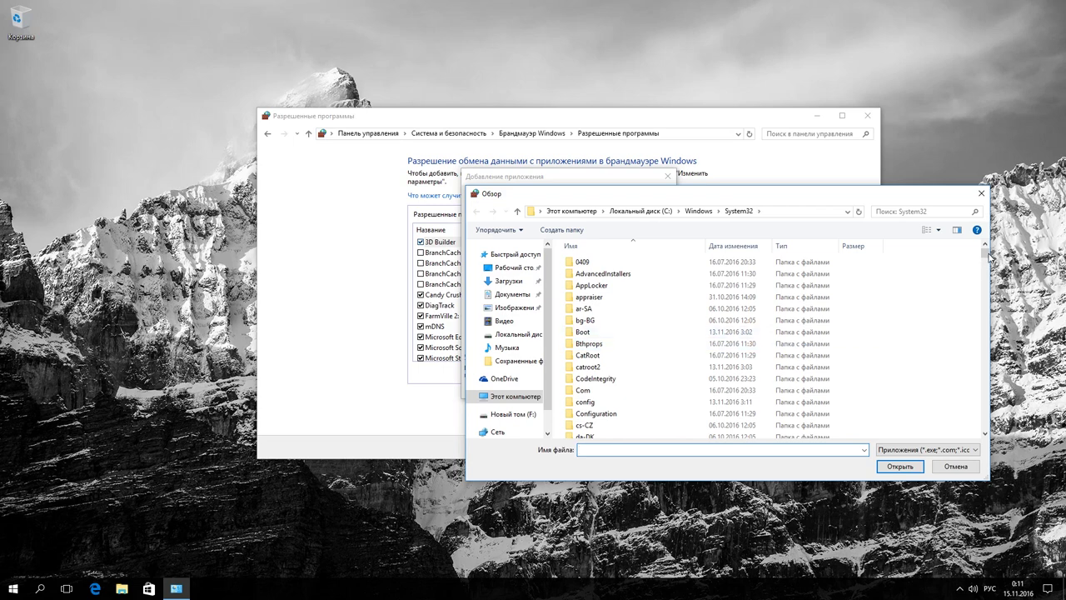
pyautogui.moveTo(986, 255); pyautogui.dragTo(982, 304)
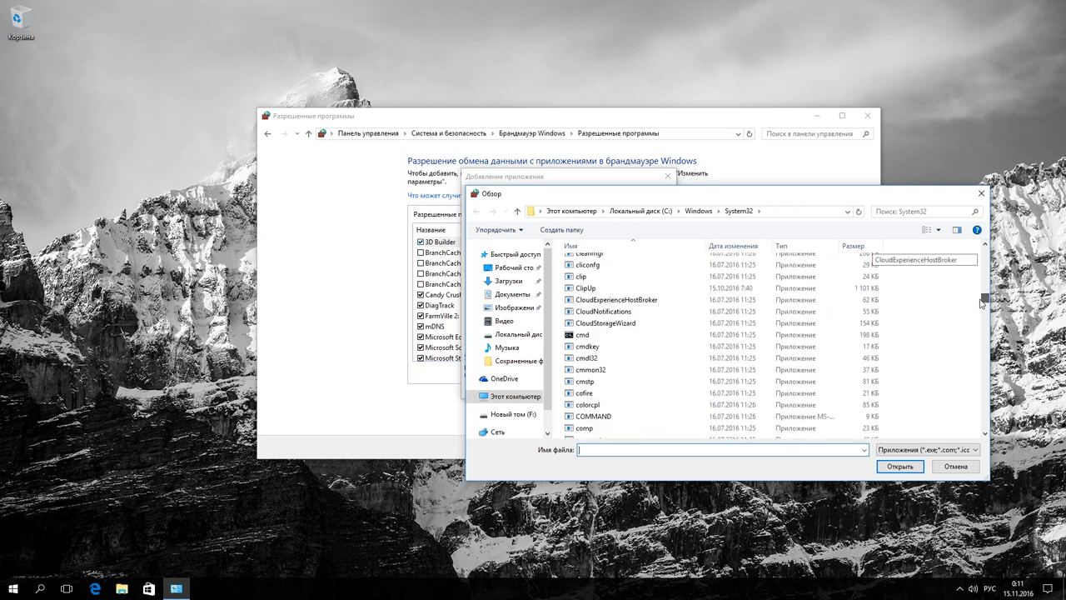
pyautogui.scroll(4, 630, 404)
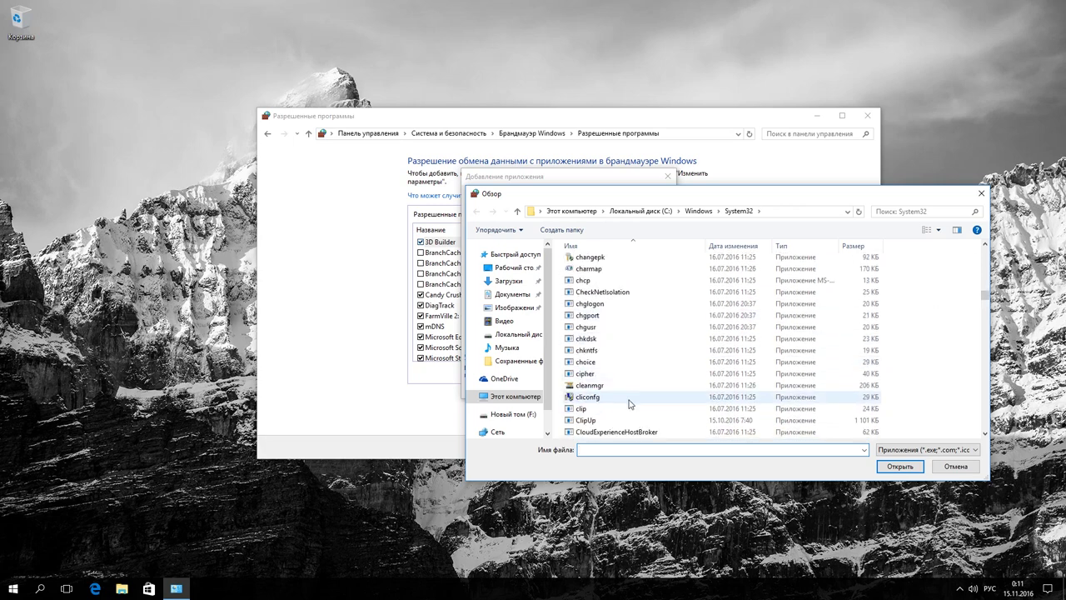
pyautogui.scroll(-3, 616, 409)
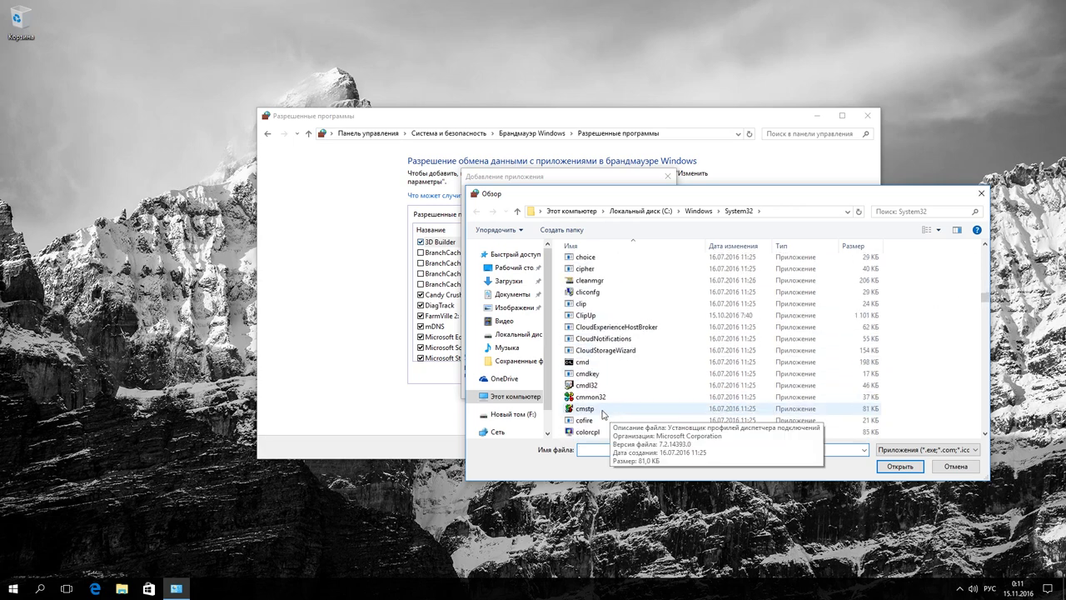
pyautogui.click(582, 363)
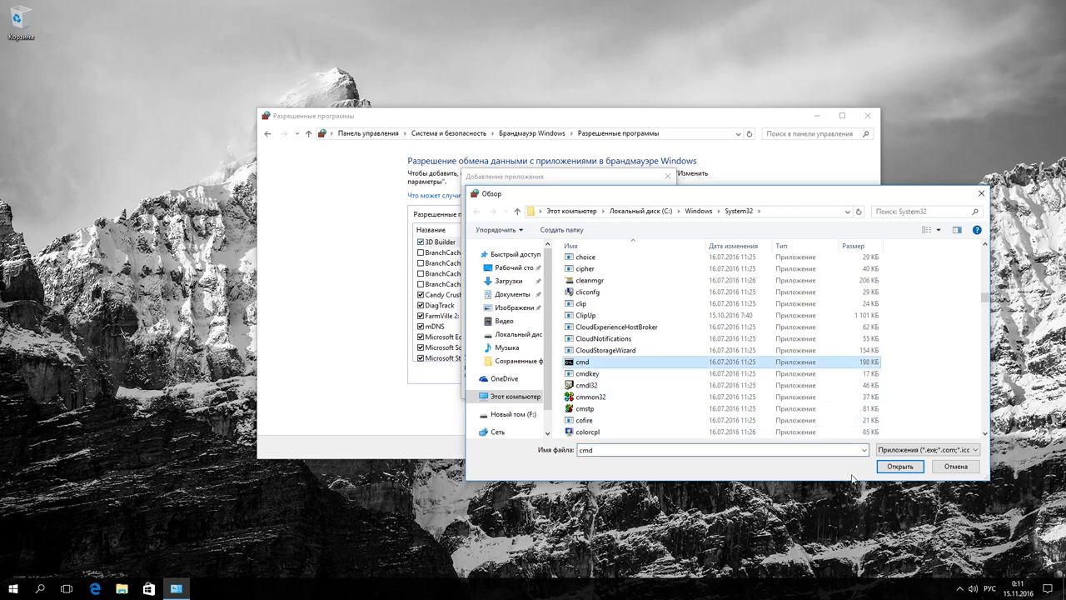
pyautogui.click(889, 469)
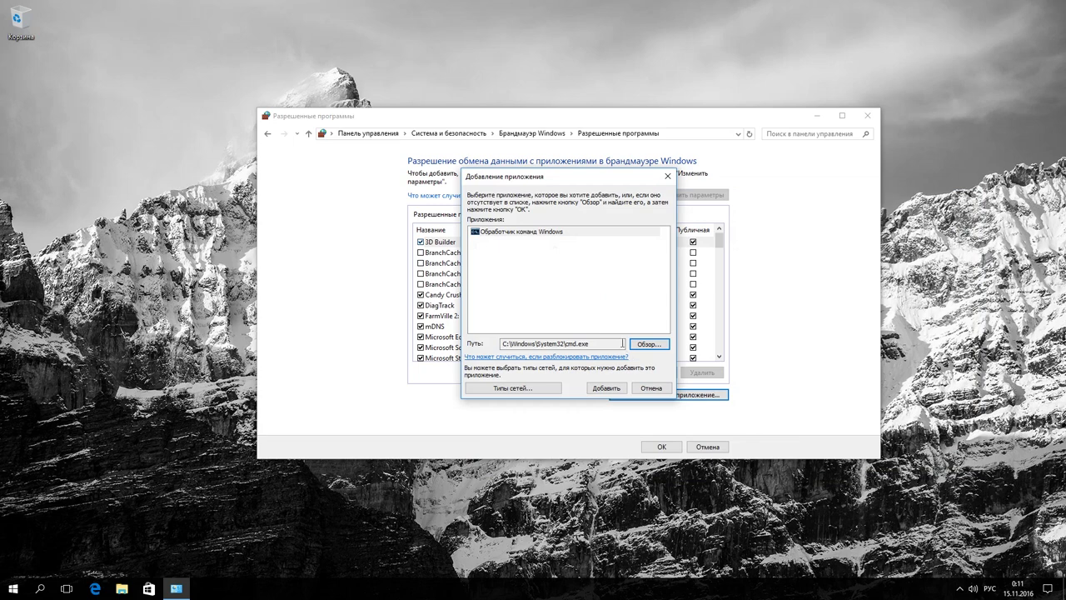
# Step: View the network types offered for the application, and return to the firewall overview without adding it
pyautogui.click(512, 389)
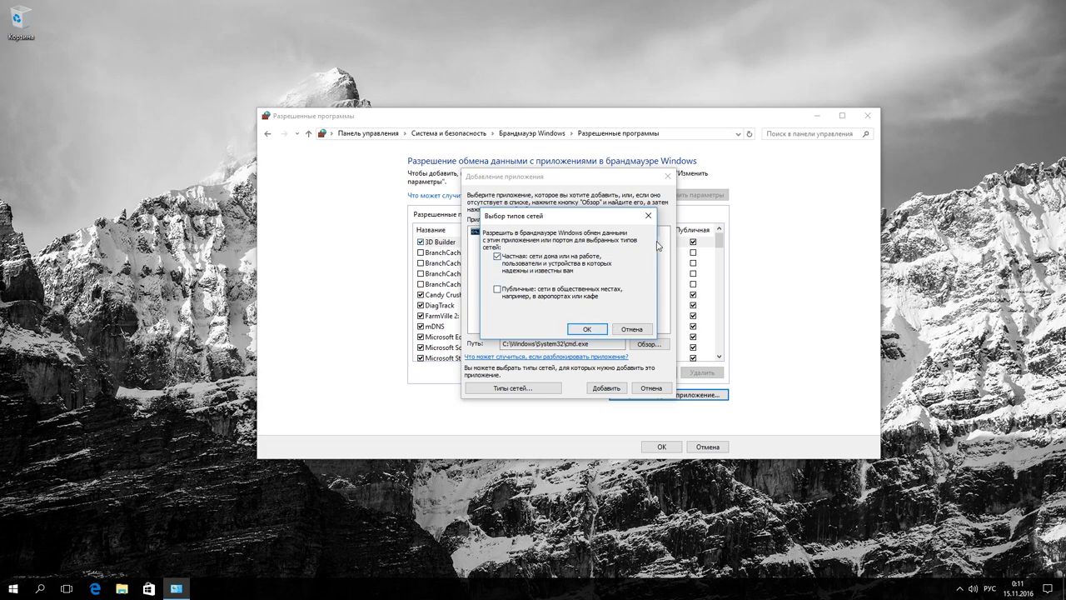
pyautogui.click(654, 215)
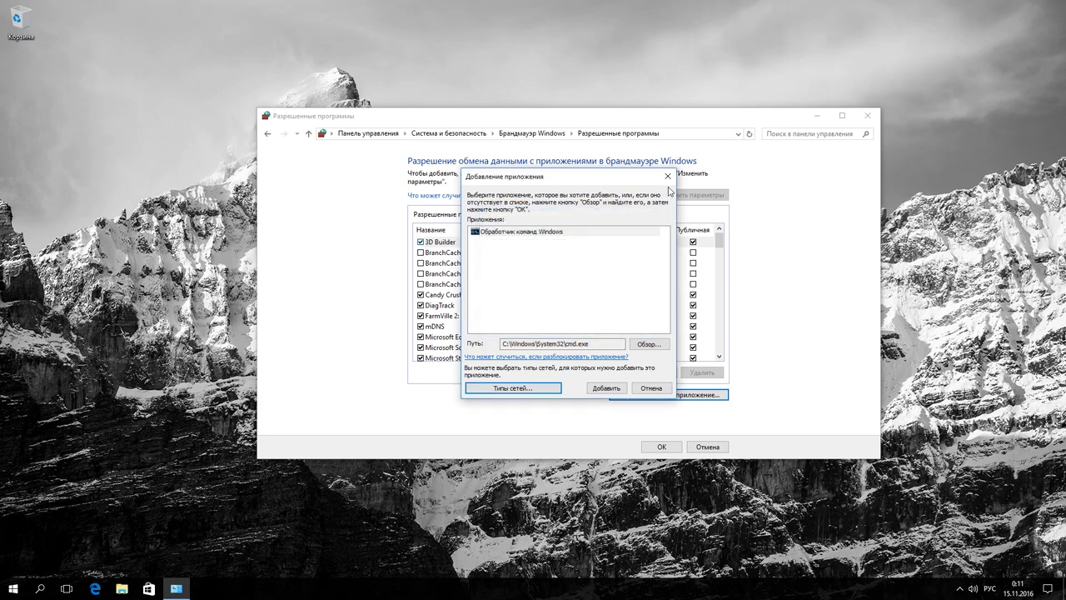
pyautogui.click(667, 176)
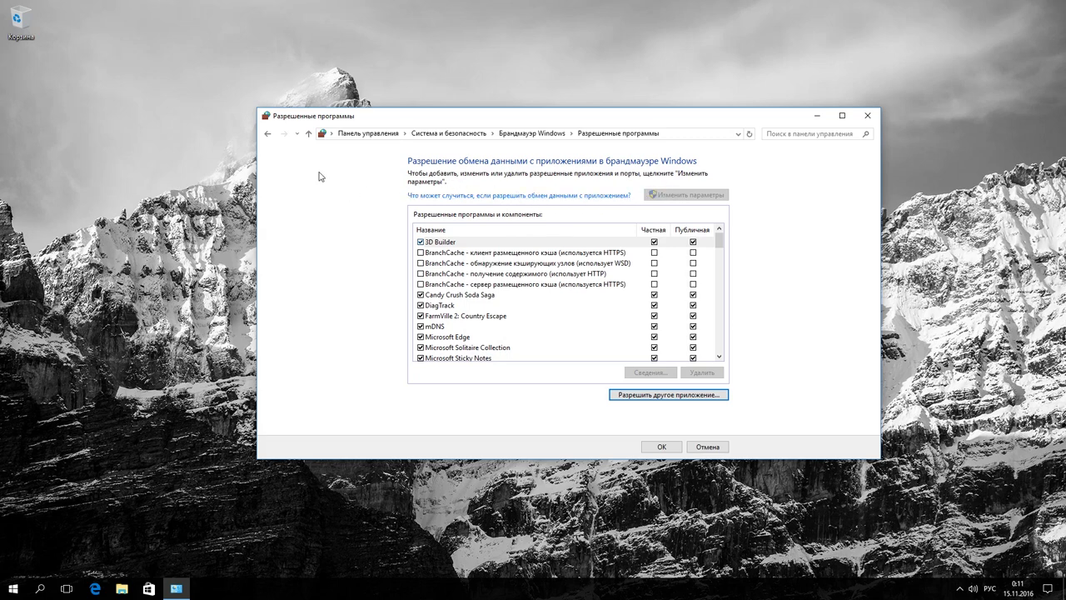
pyautogui.click(267, 135)
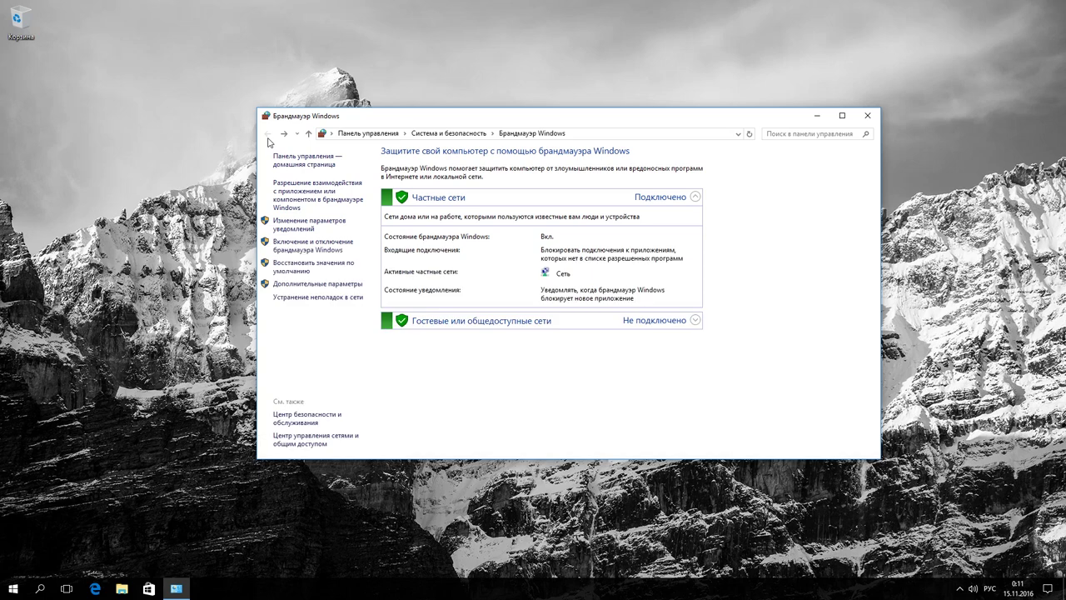
# Step: Open the firewall's advanced security settings and display the inbound connection rules
pyautogui.click(314, 287)
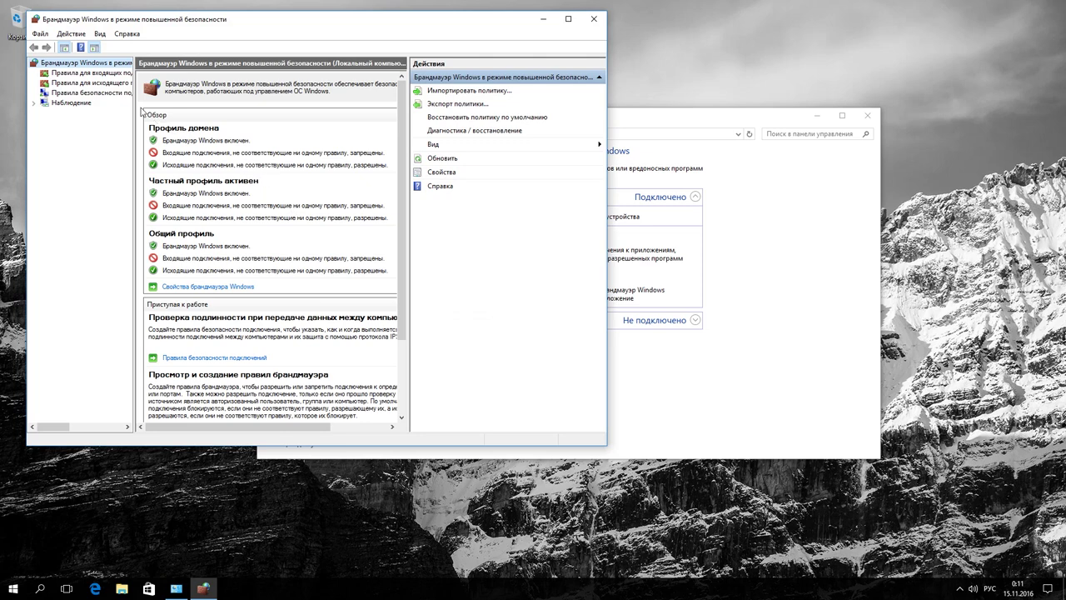
pyautogui.click(100, 77)
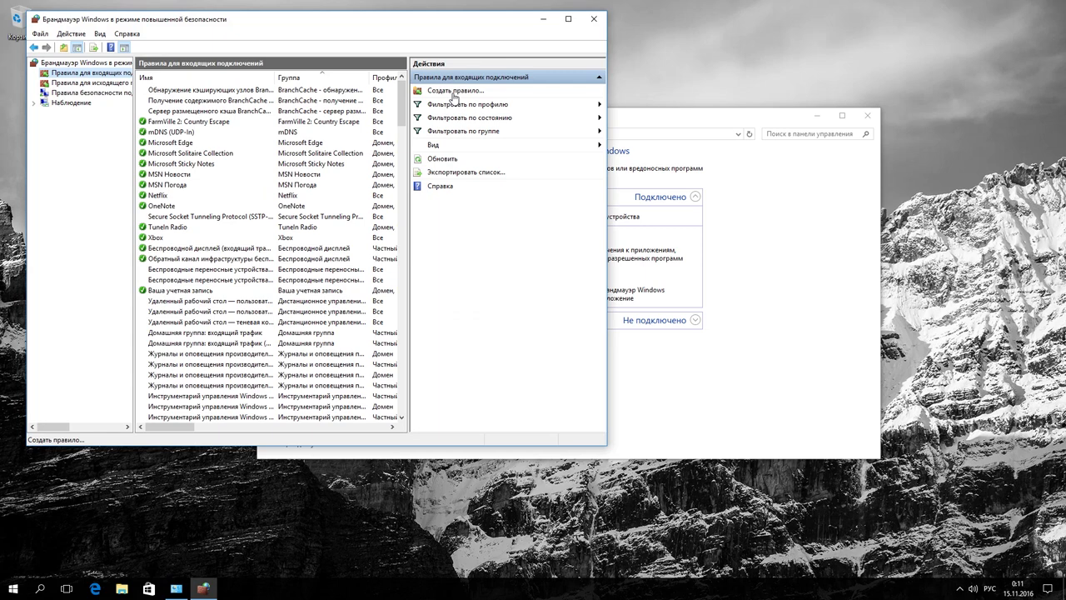
# Step: Start a new inbound rule of the program type, advance to the program path page and cancel the wizard
pyautogui.click(454, 90)
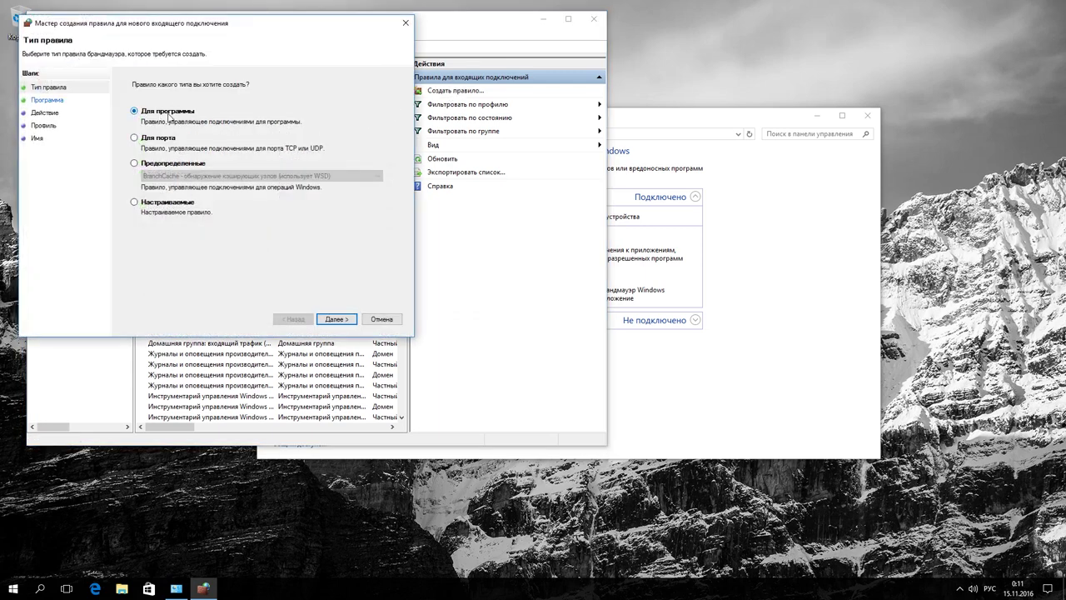
pyautogui.click(332, 320)
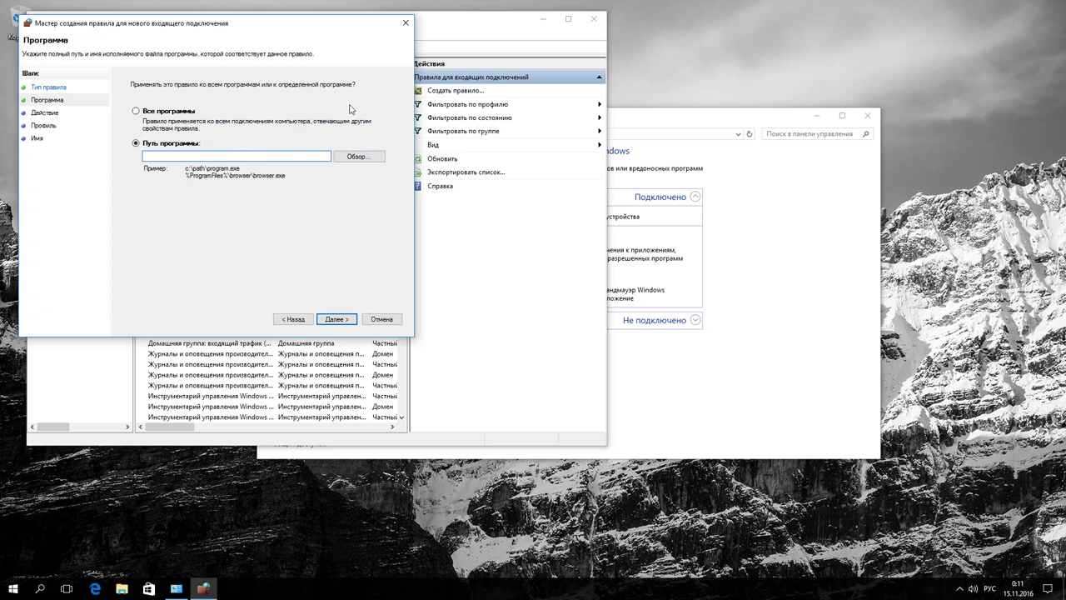
pyautogui.click(405, 22)
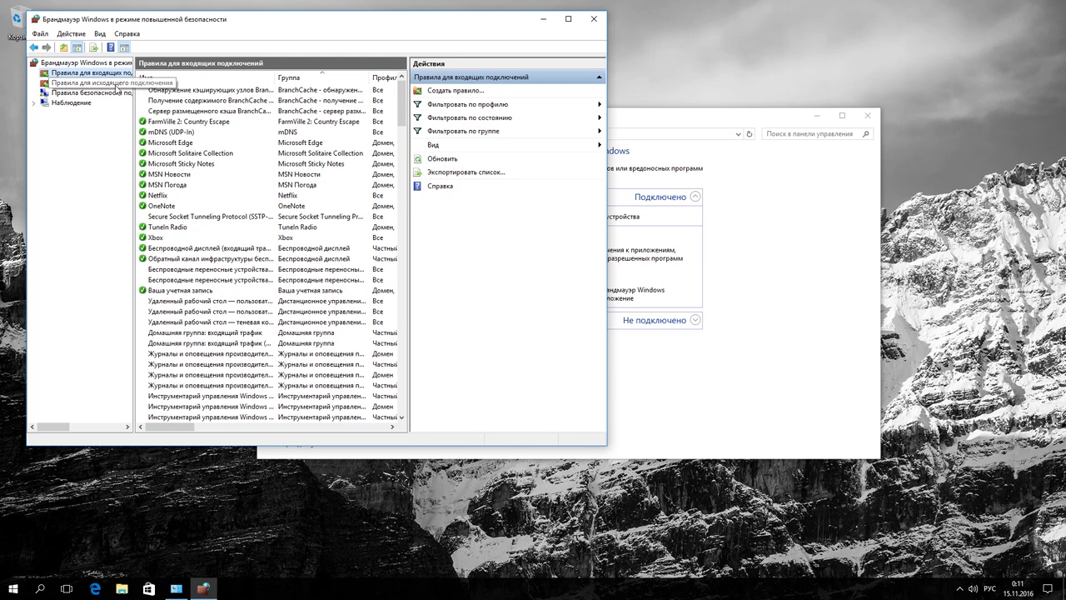
# Step: Display the outbound connection rules, start a new outbound rule and cancel the wizard at the rule type page
pyautogui.click(92, 83)
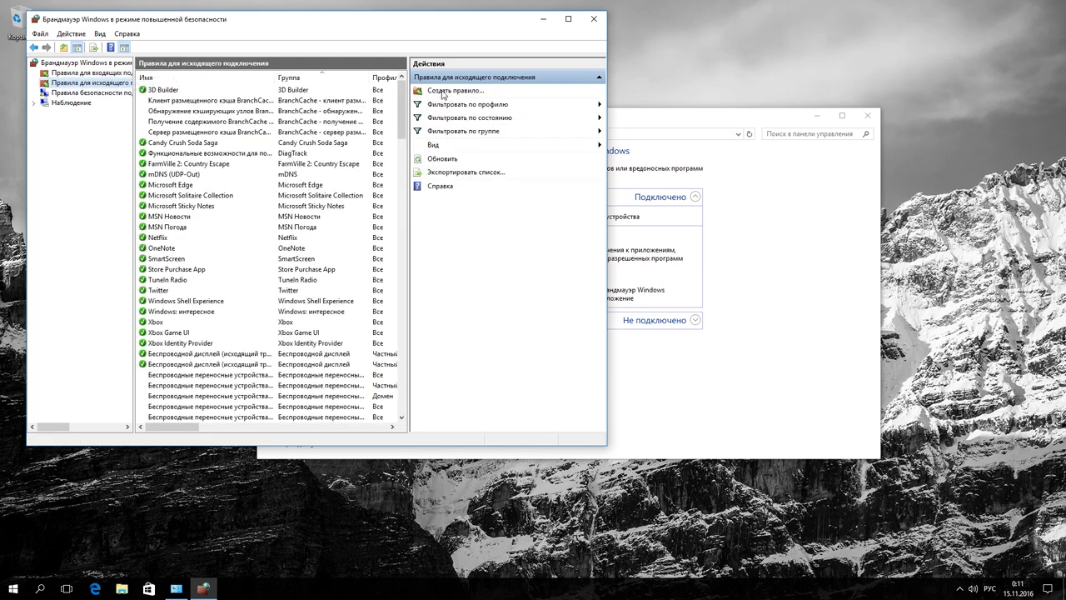
pyautogui.click(442, 92)
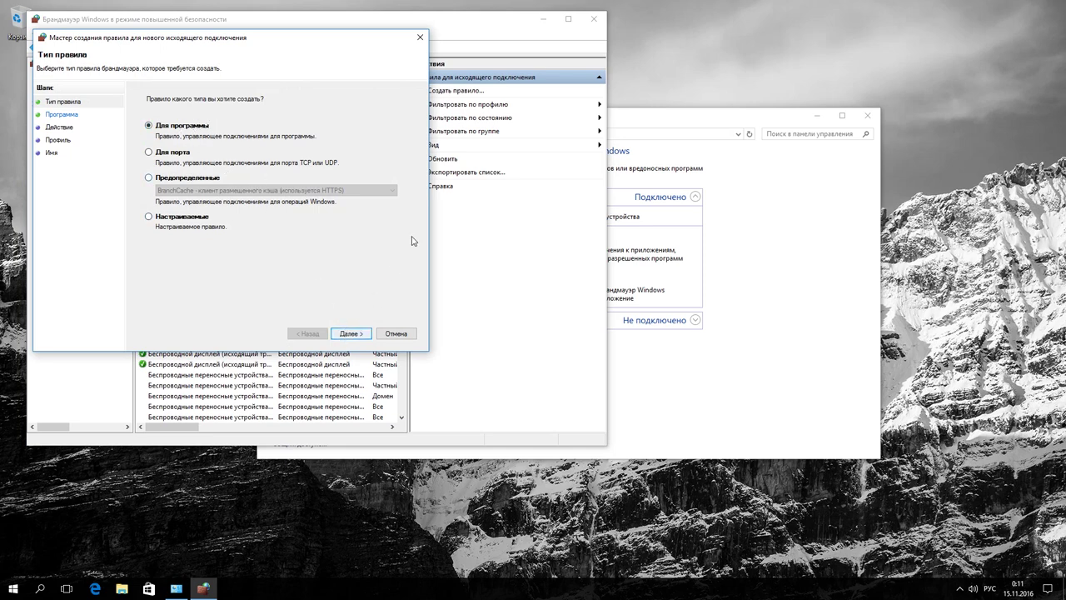
pyautogui.click(419, 38)
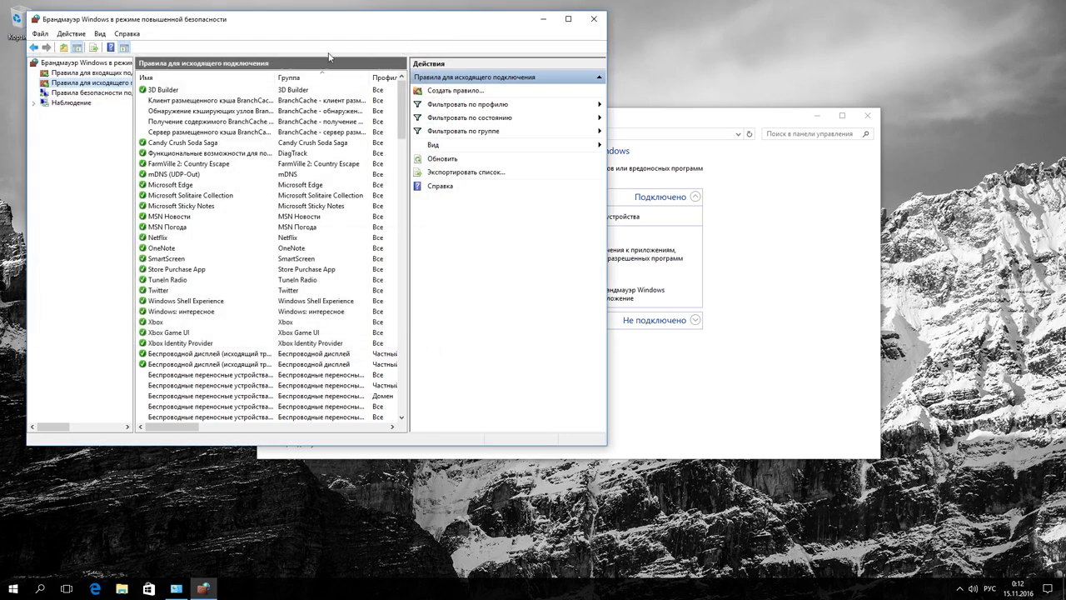
# Step: Return to the inbound connection rules and start a new rule with the port type (Для порта)
pyautogui.click(99, 74)
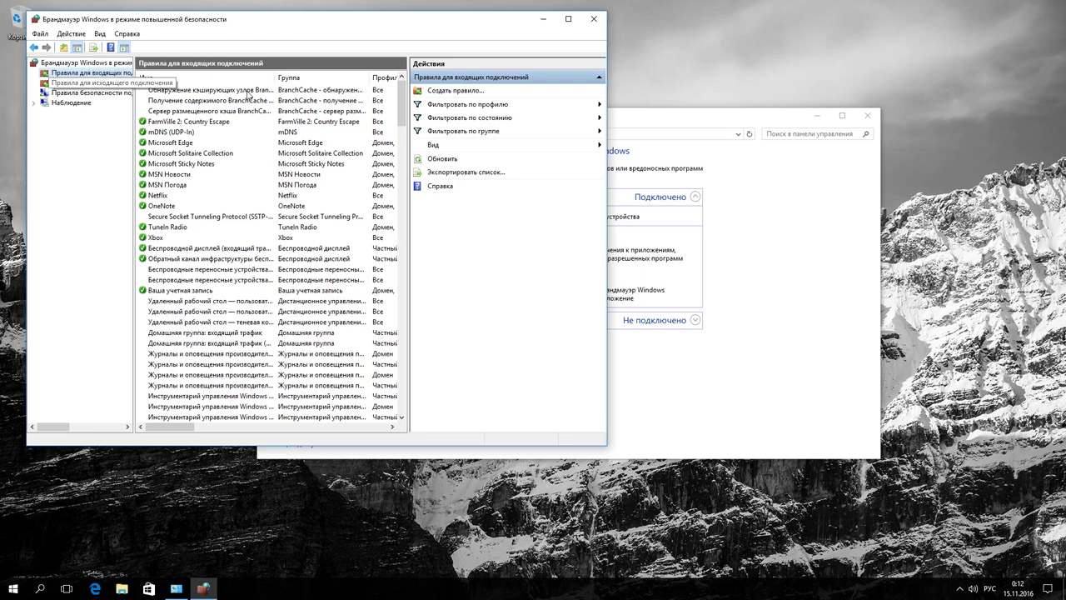
pyautogui.click(449, 91)
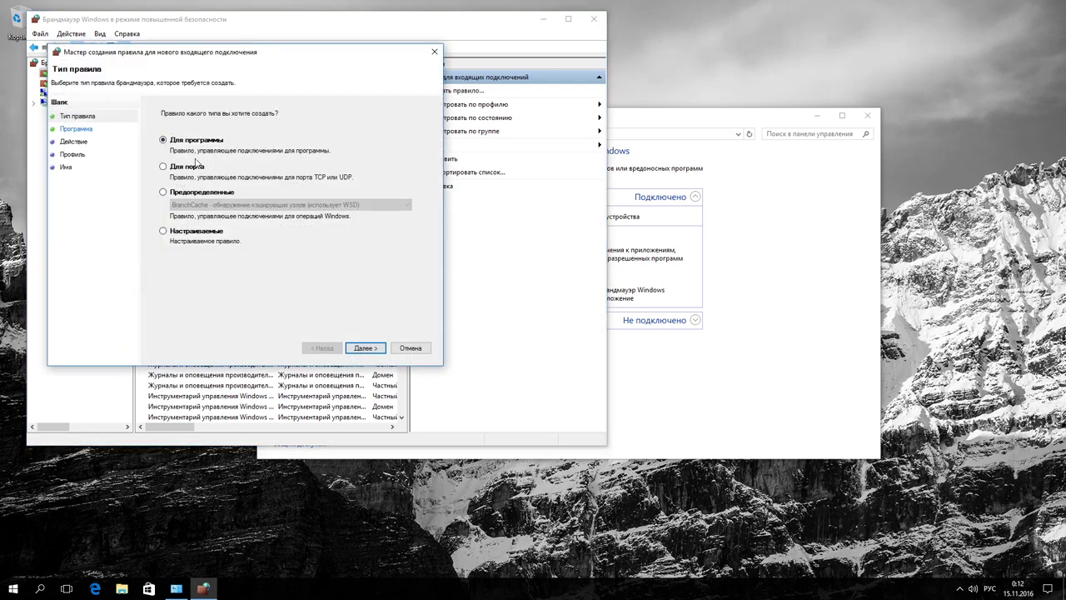
pyautogui.click(185, 169)
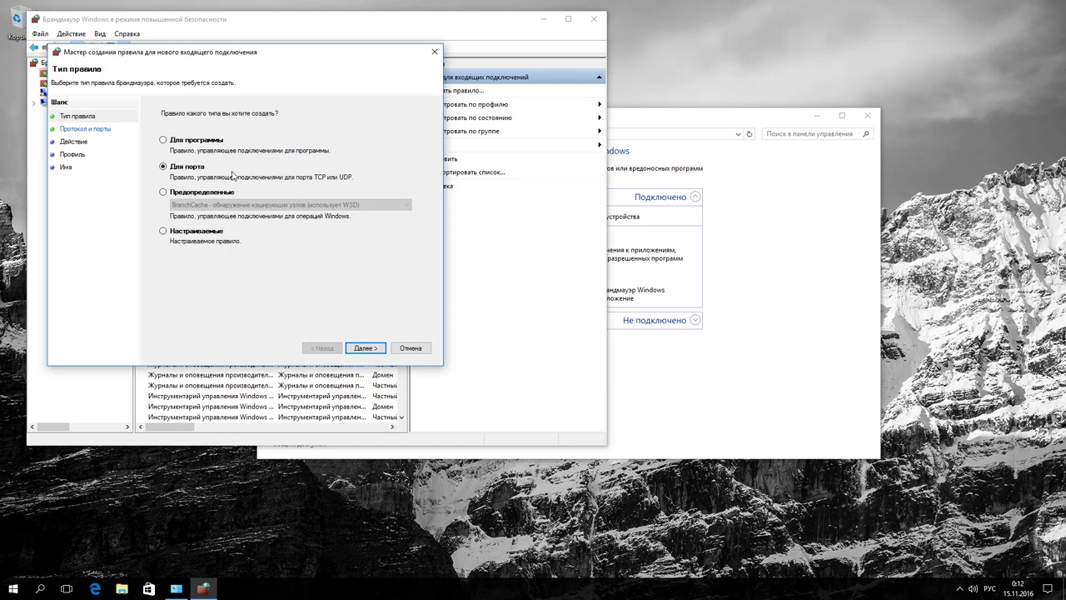